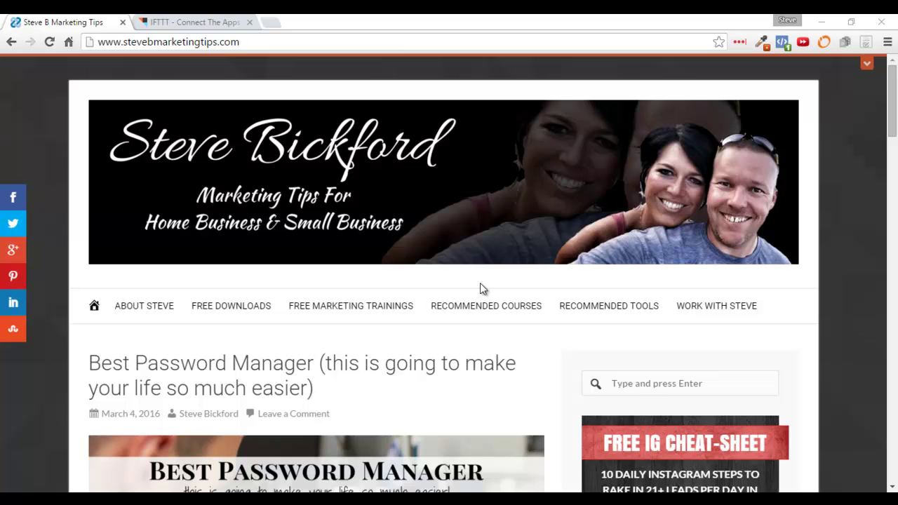
- Switch to the IFTTT tab in Chrome and select the ifttt.com address
click(177, 24)
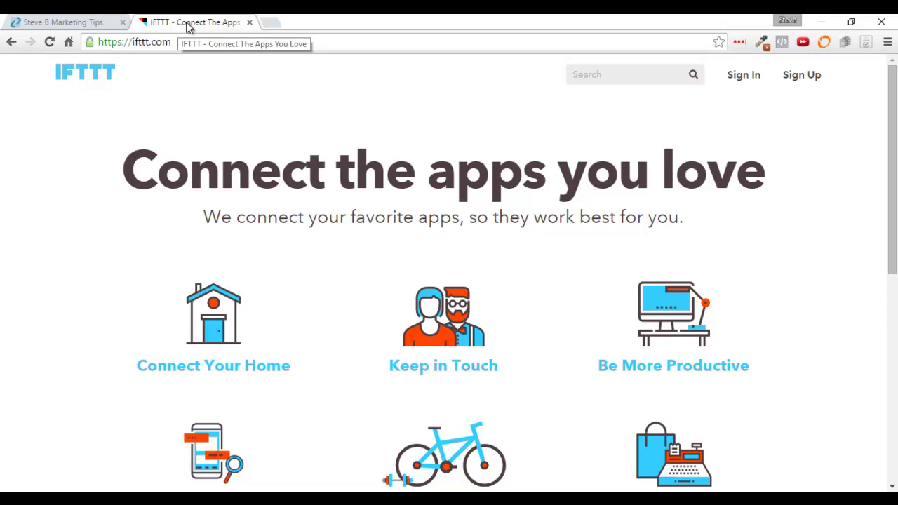
click(198, 42)
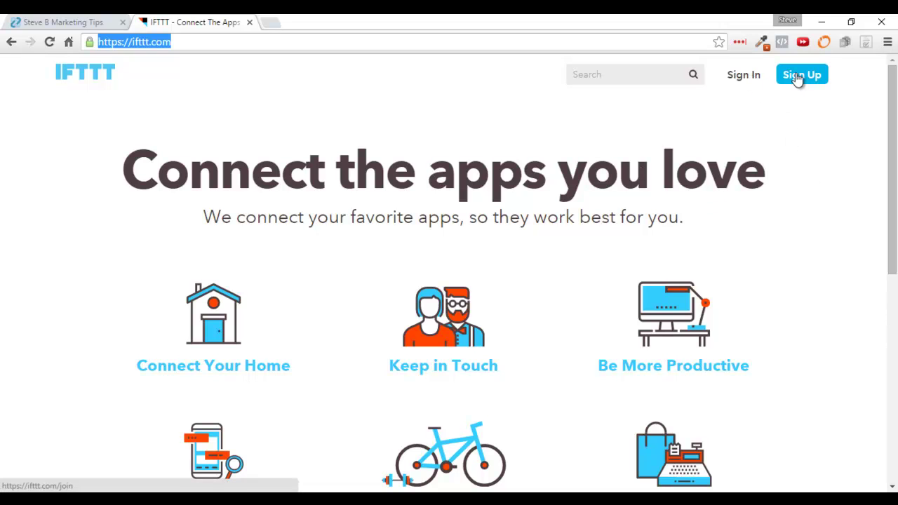
- Sign in to IFTTT with the browser's saved account credentials
click(746, 81)
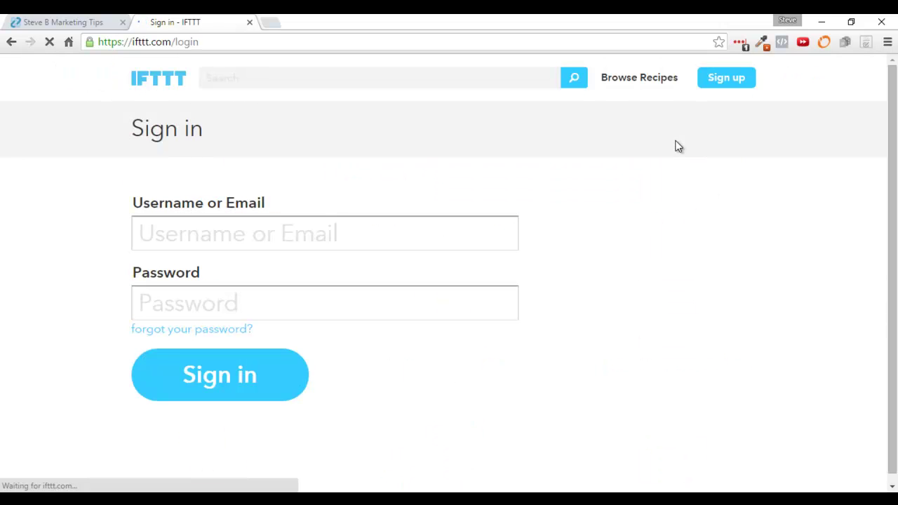
click(201, 389)
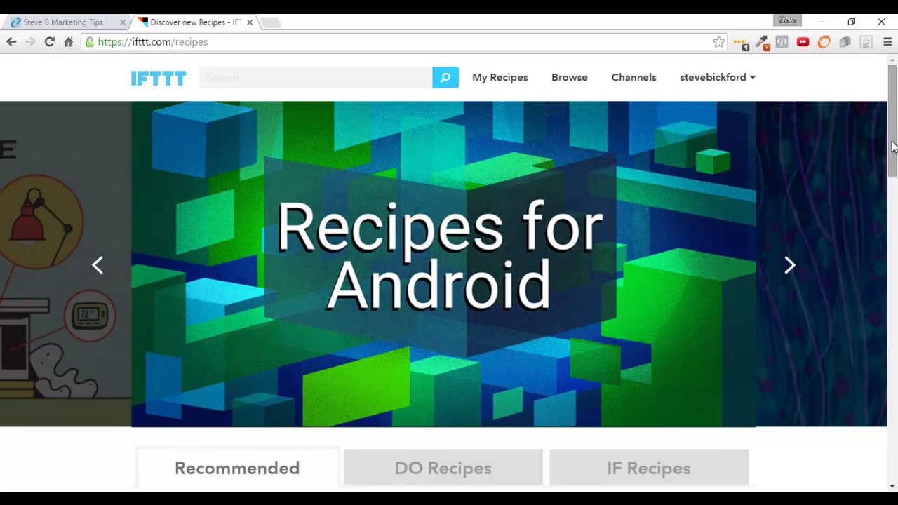
scroll(897, 257, down, 3)
scroll(896, 257, down, 3)
scroll(895, 257, up, 1)
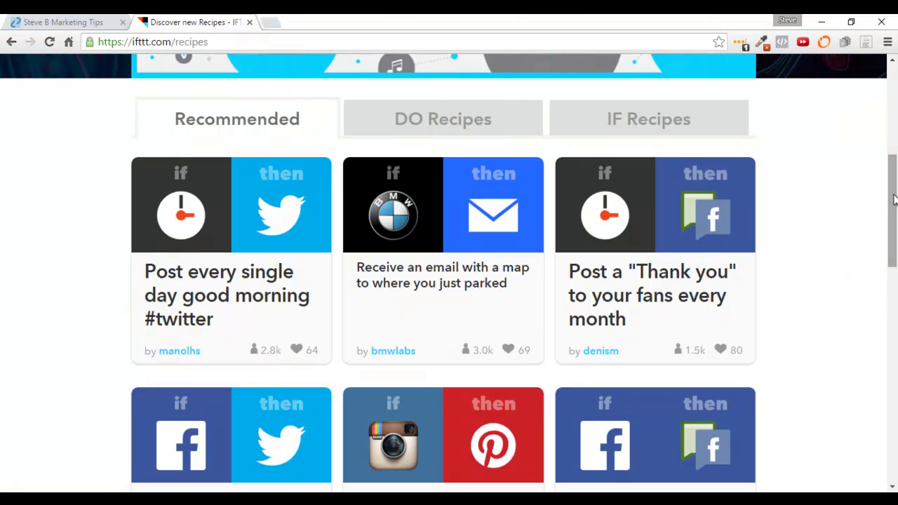
drag(893, 200, 896, 188)
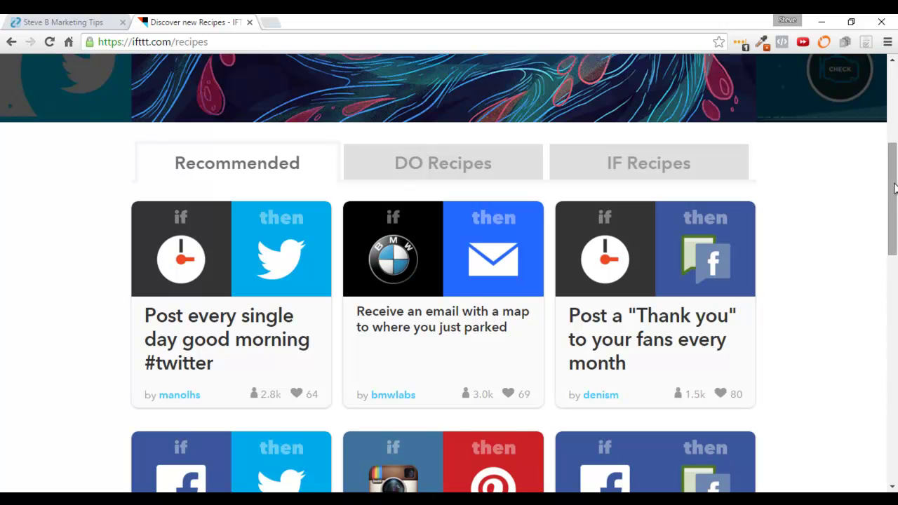
mouse_move(895, 187)
mouse_down()
mouse_move(895, 319)
mouse_move(893, 116)
mouse_move(890, 233)
mouse_up()
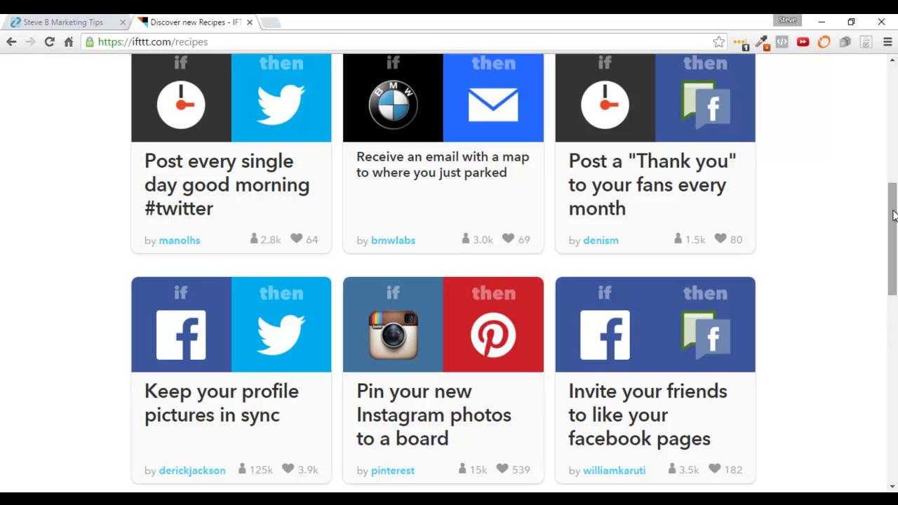
drag(893, 216, 896, 125)
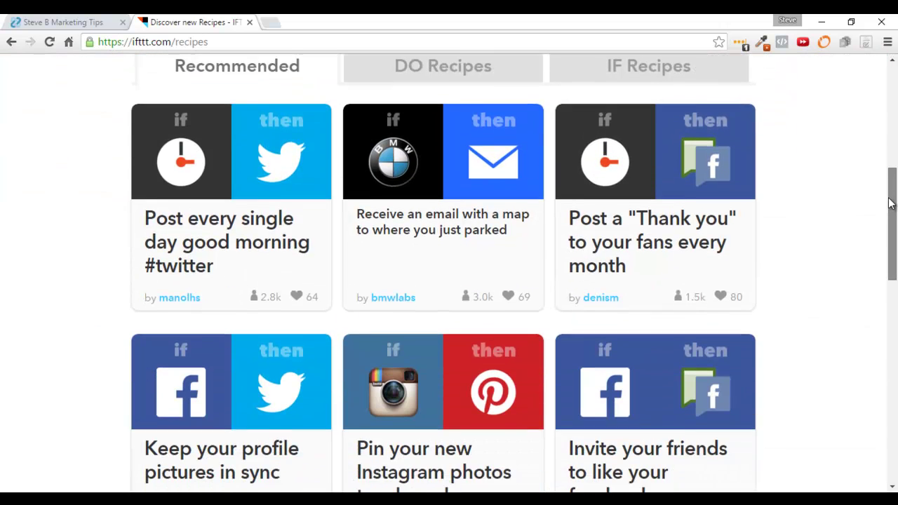
drag(896, 124, 895, 205)
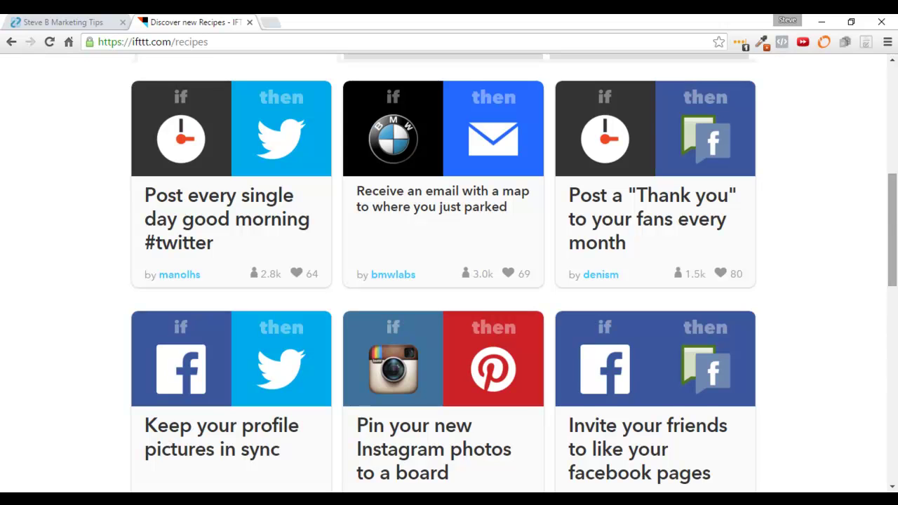
drag(895, 213, 895, 227)
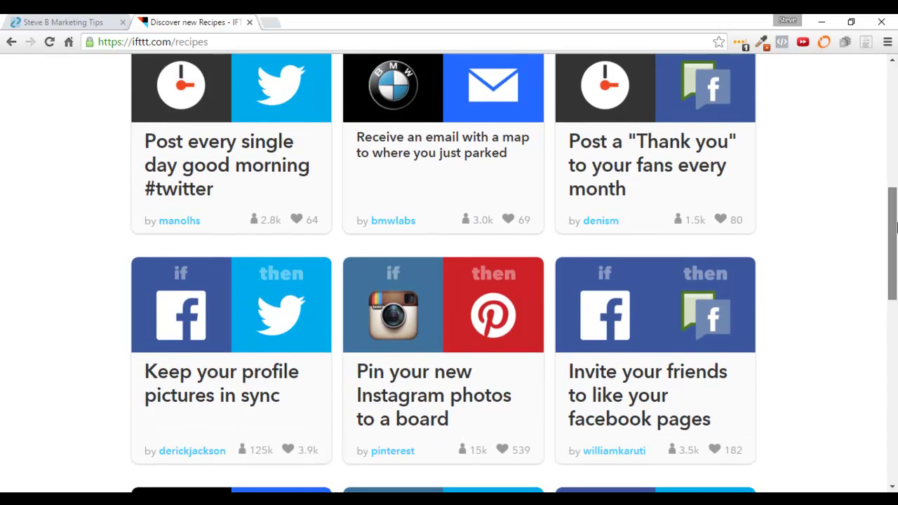
- Open the monthly 'Thank you' to fans recipe and review its 1st-of-month, 12 PM settings
click(603, 152)
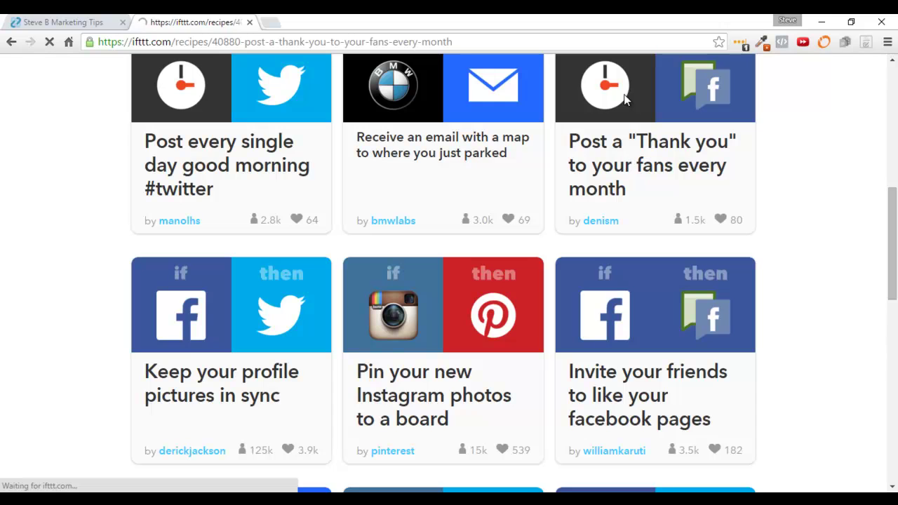
scroll(895, 207, down, 5)
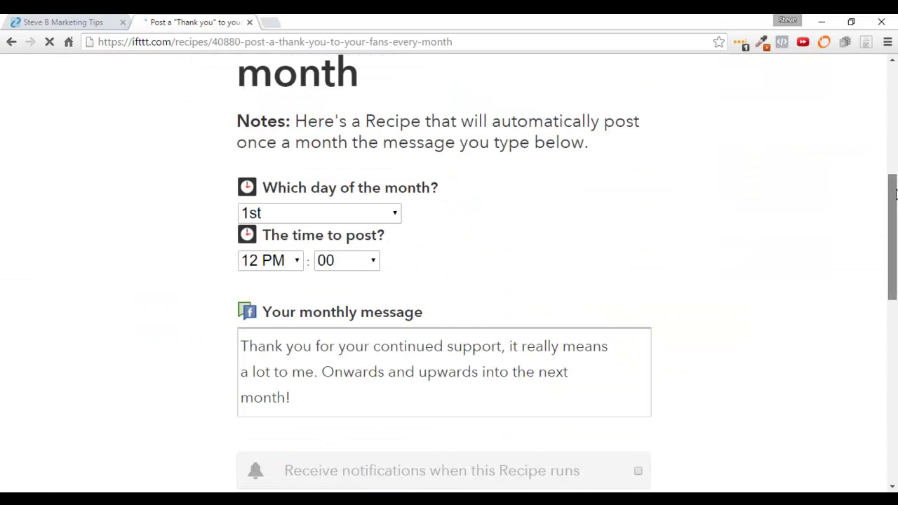
mouse_move(893, 210)
mouse_down()
mouse_move(895, 103)
mouse_move(894, 258)
mouse_move(895, 229)
mouse_up()
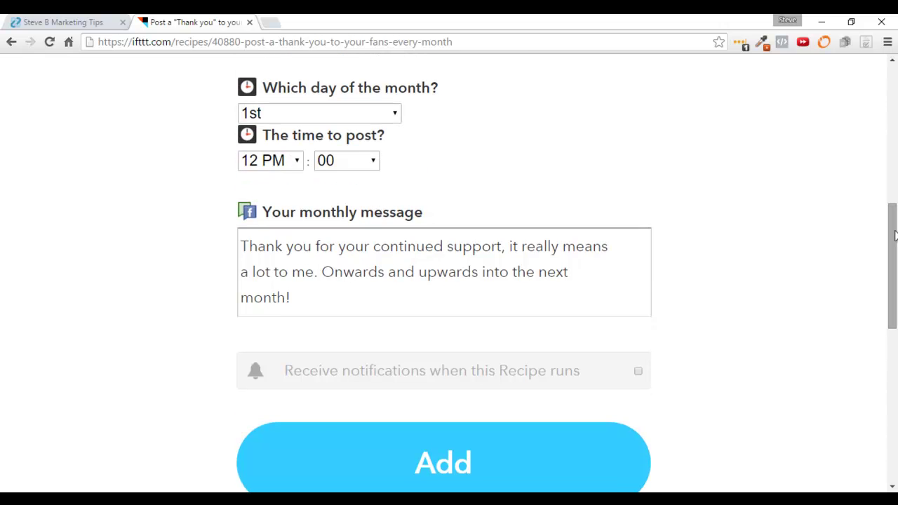
mouse_move(894, 236)
mouse_down()
mouse_move(894, 330)
mouse_move(894, 84)
mouse_up()
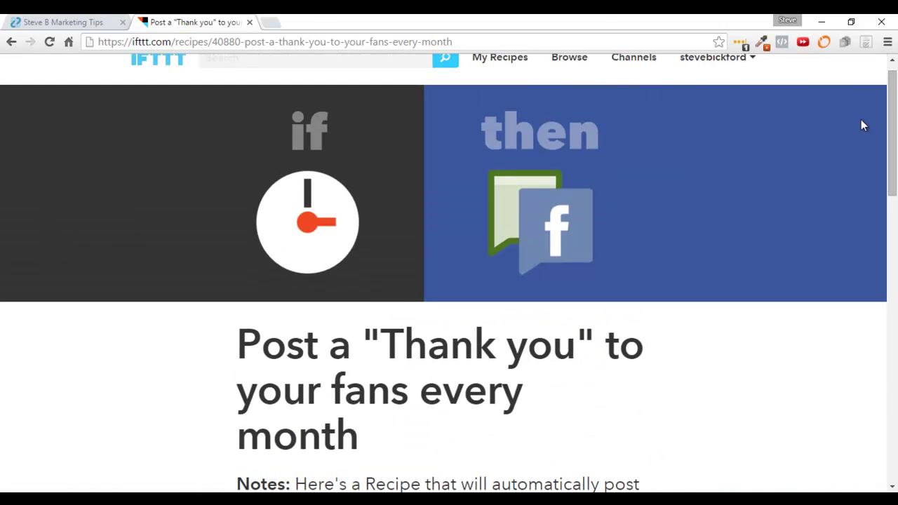
drag(894, 104, 894, 96)
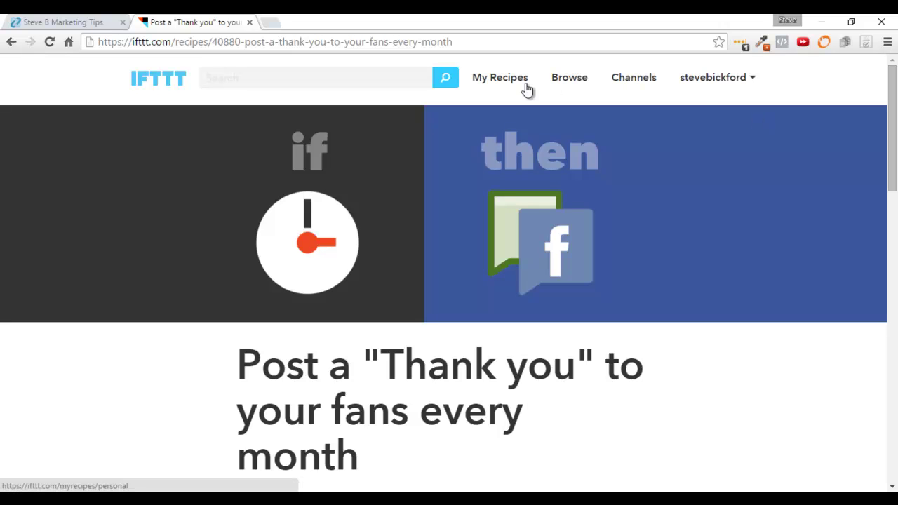
- Open My Recipes and scroll down to the Periscope-to-Facebook and lostphone ringer recipes
click(502, 82)
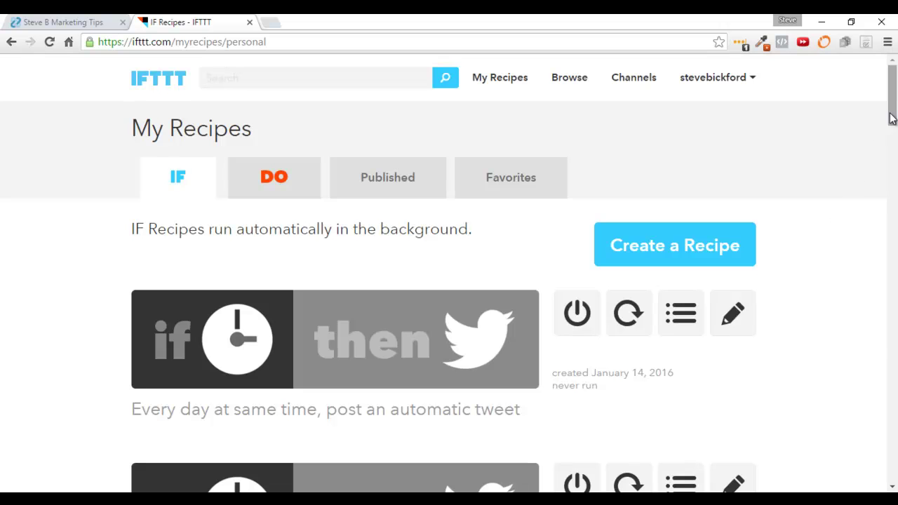
scroll(892, 118, down, 2)
scroll(892, 127, down, 2)
scroll(895, 137, down, 1)
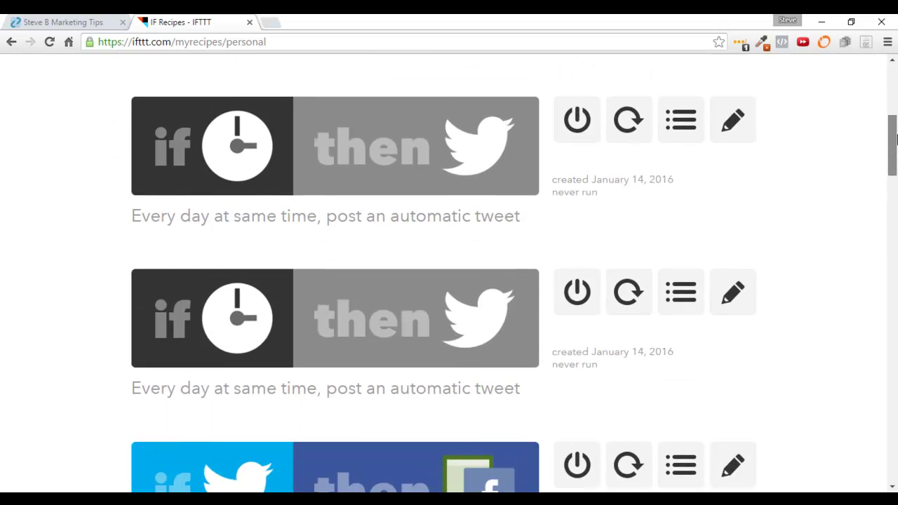
scroll(895, 139, up, 3)
scroll(895, 116, down, 1)
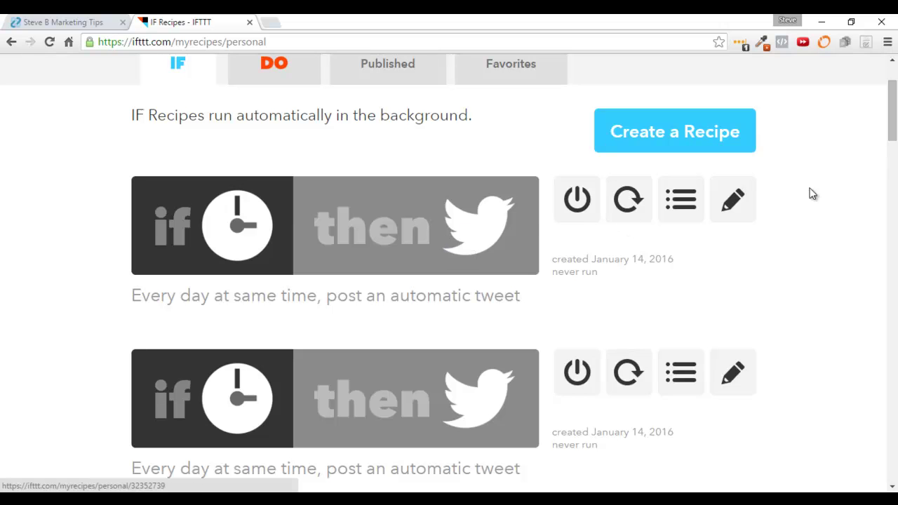
scroll(892, 125, down, 1)
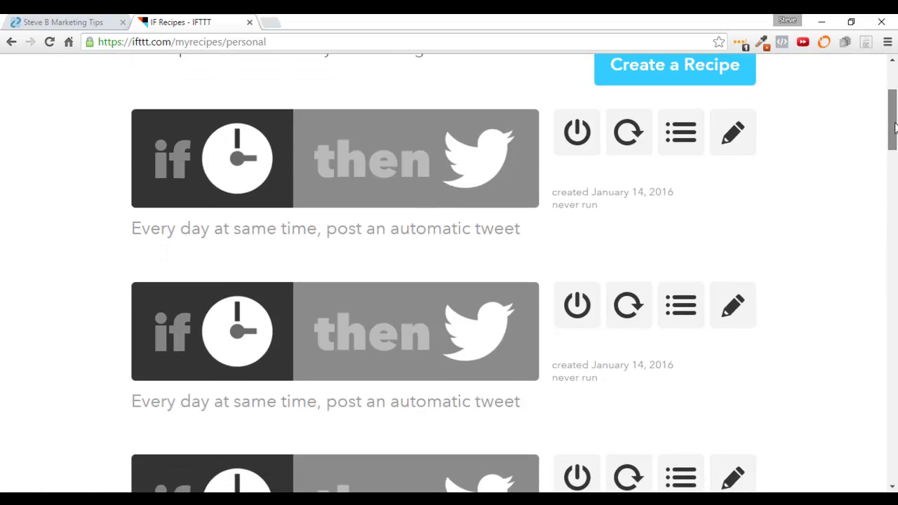
drag(894, 125, 894, 128)
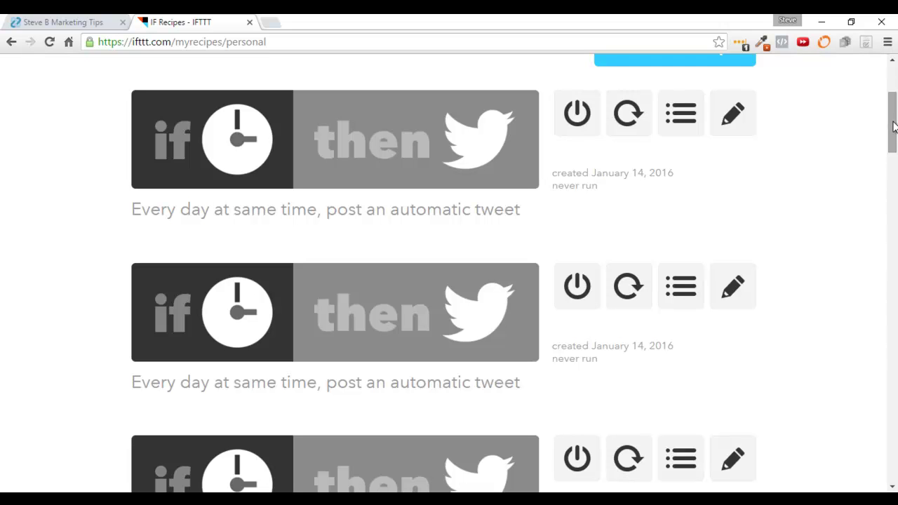
drag(894, 125, 895, 200)
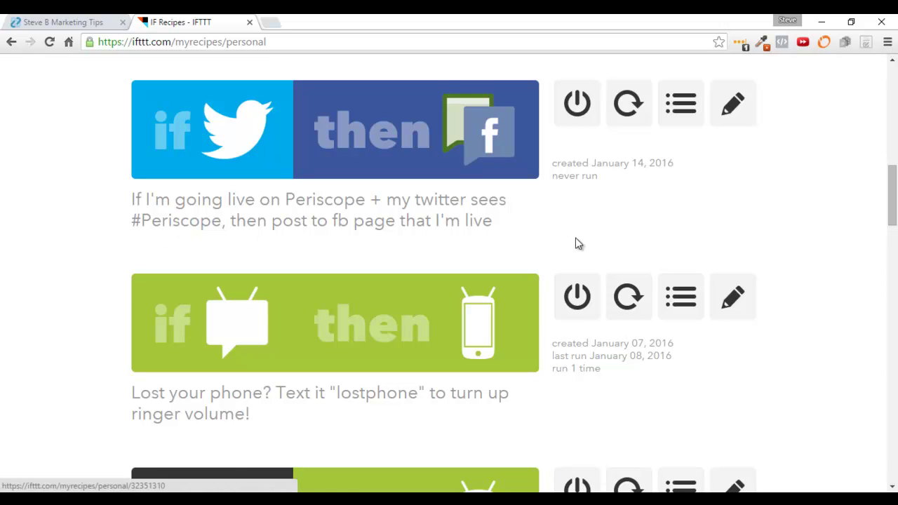
- Scroll past the WiFi on/off recipes to the 7:00 AM volume and 10:30 PM mute-ringtone recipes
drag(893, 194, 893, 216)
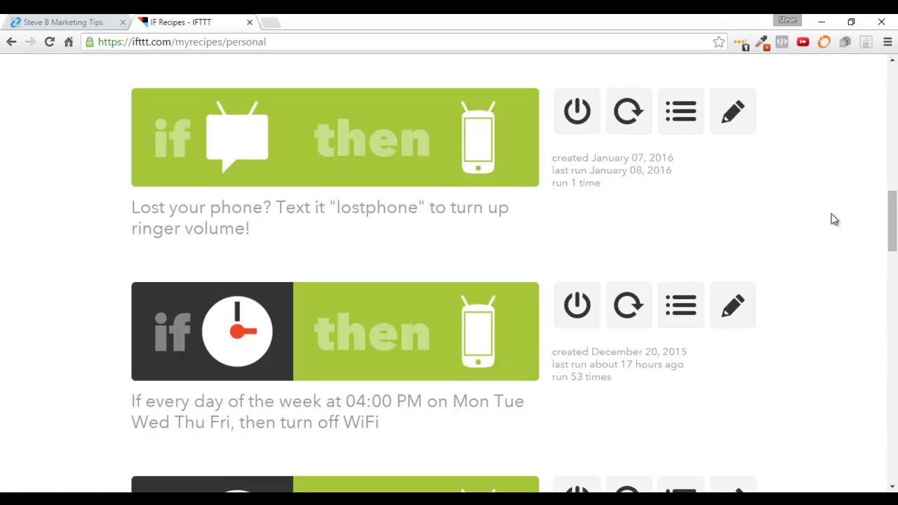
drag(893, 221, 884, 244)
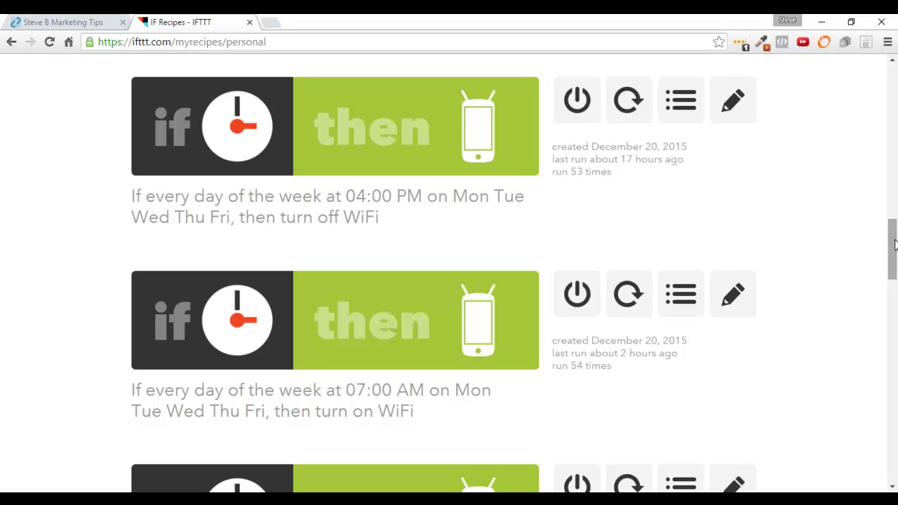
drag(894, 243, 894, 266)
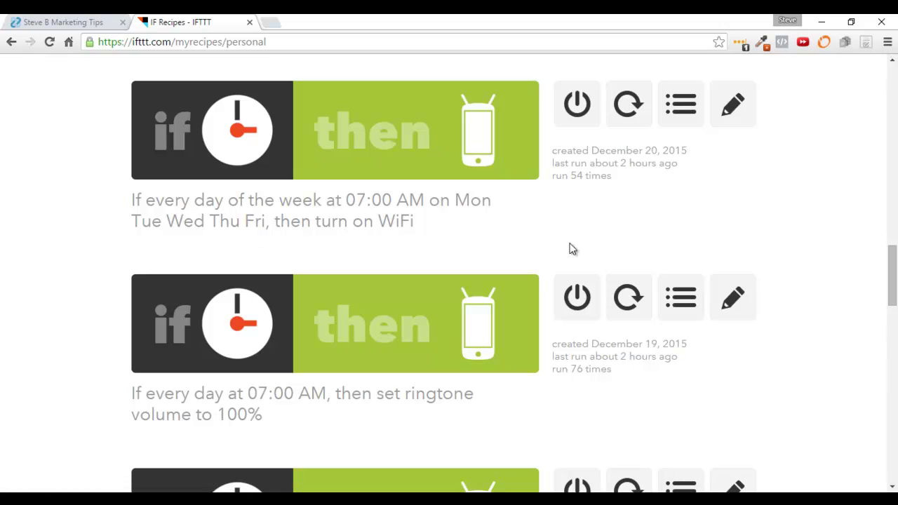
drag(893, 275, 895, 301)
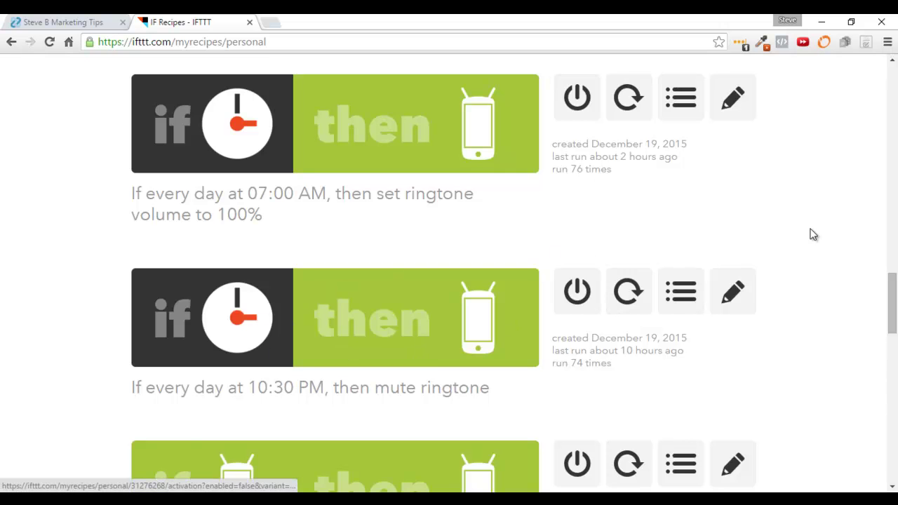
- Scroll past the Tuttle recipe to the Unmute WiFi and Instagram-to-LinkedIn recipes
drag(894, 293, 894, 348)
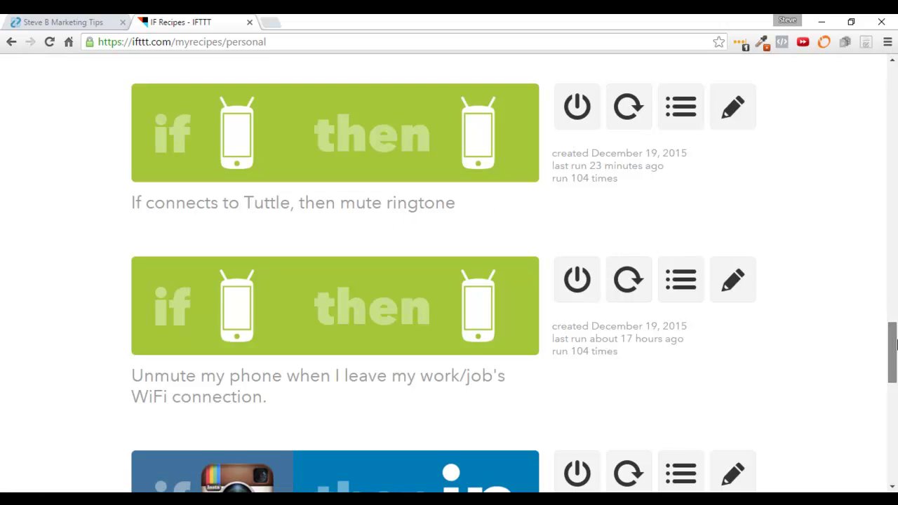
drag(896, 344, 896, 370)
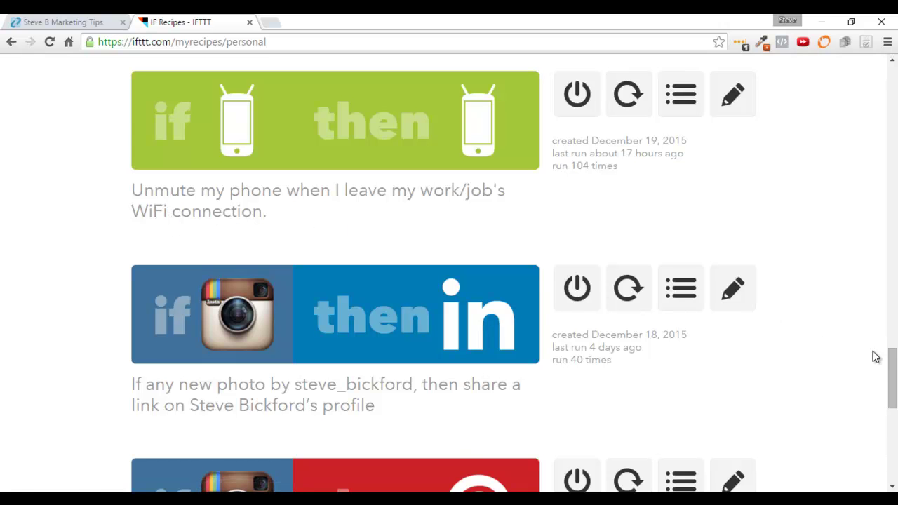
- Scroll to the bottom, showing the Instagram-to-Pinterest and Instagram #twitter recipes and footer
drag(893, 371, 893, 395)
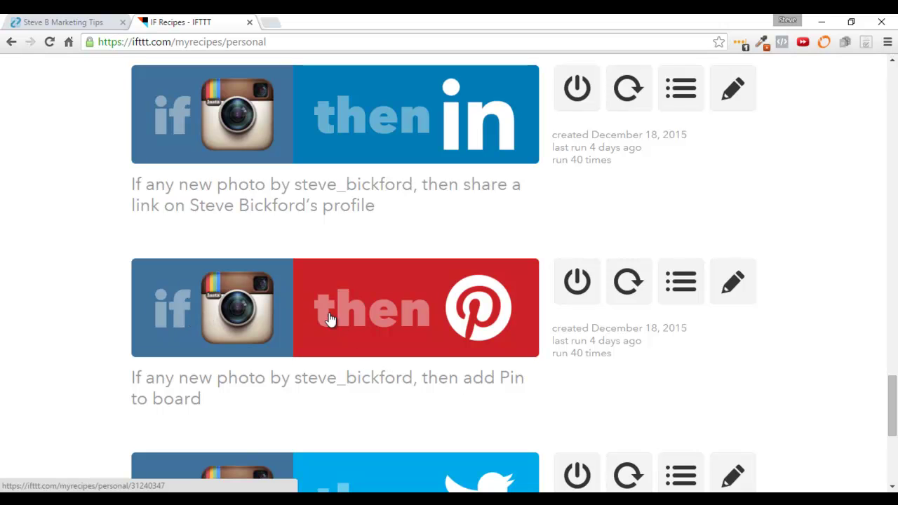
drag(893, 415, 893, 459)
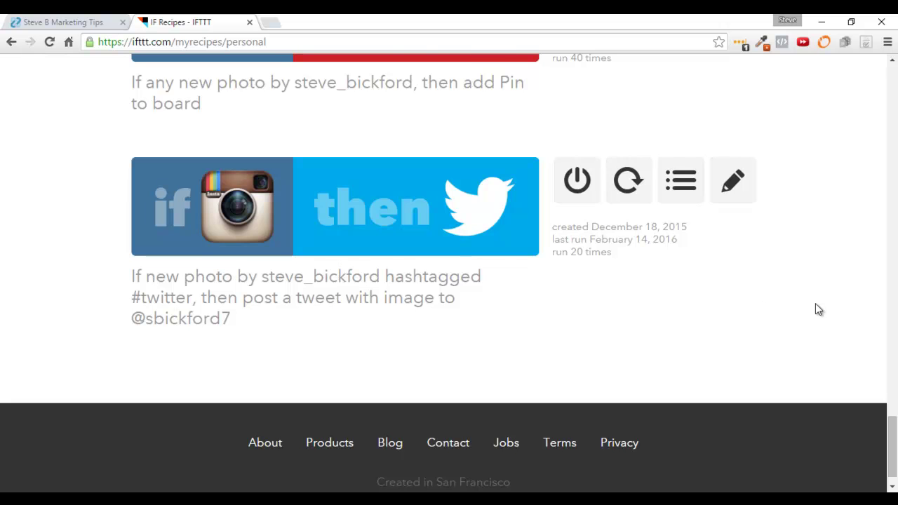
- Scroll back to the top of My Recipes, showing the first automatic-tweet recipe
scroll(816, 306, up, 1)
scroll(816, 306, up, 1)
scroll(817, 310, up, 2)
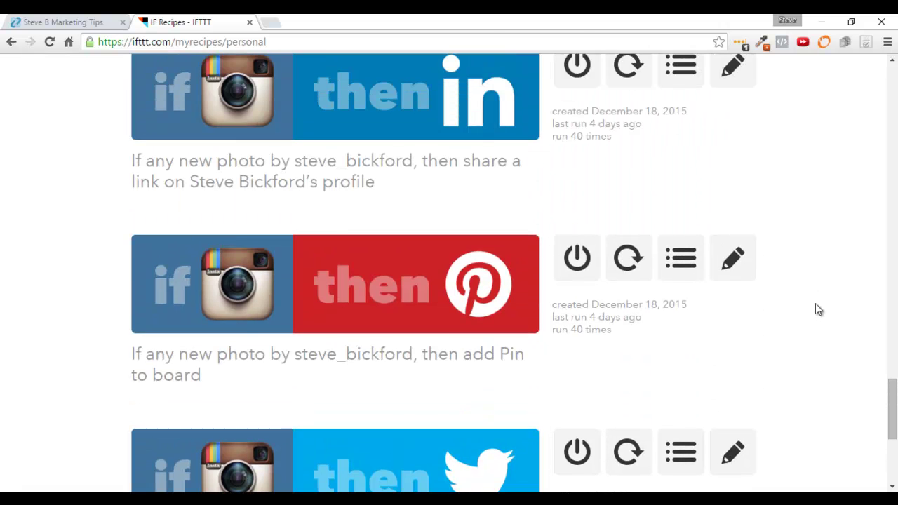
scroll(818, 309, up, 1)
scroll(817, 309, up, 1)
scroll(817, 310, up, 3)
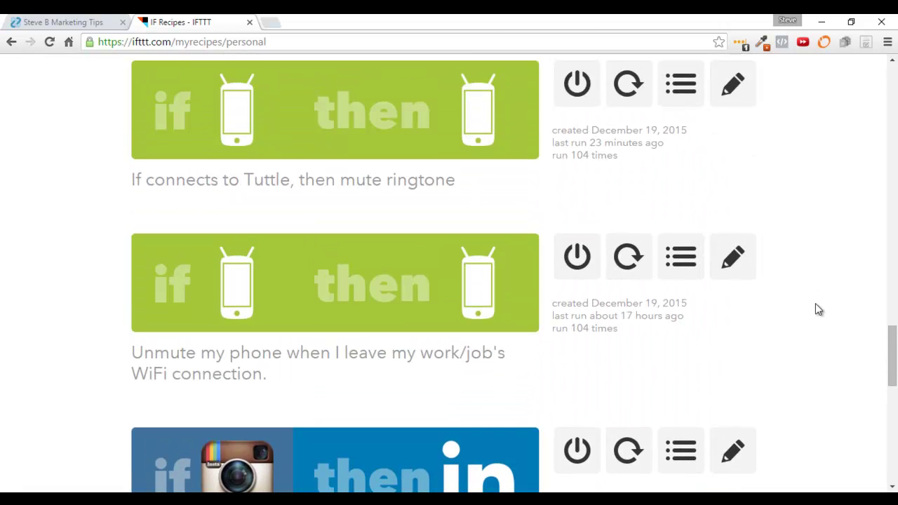
scroll(816, 309, down, 3)
scroll(816, 309, down, 4)
scroll(482, 320, up, 5)
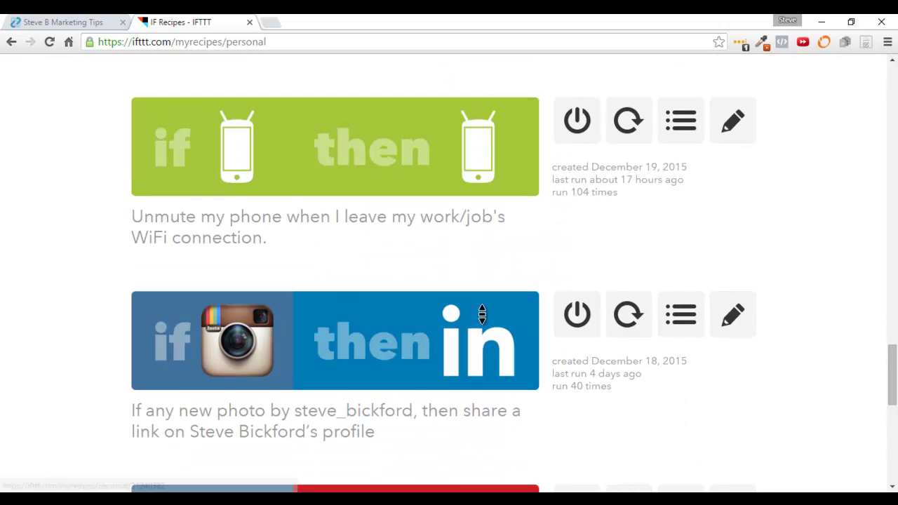
scroll(482, 320, down, 3)
scroll(475, 221, down, 1)
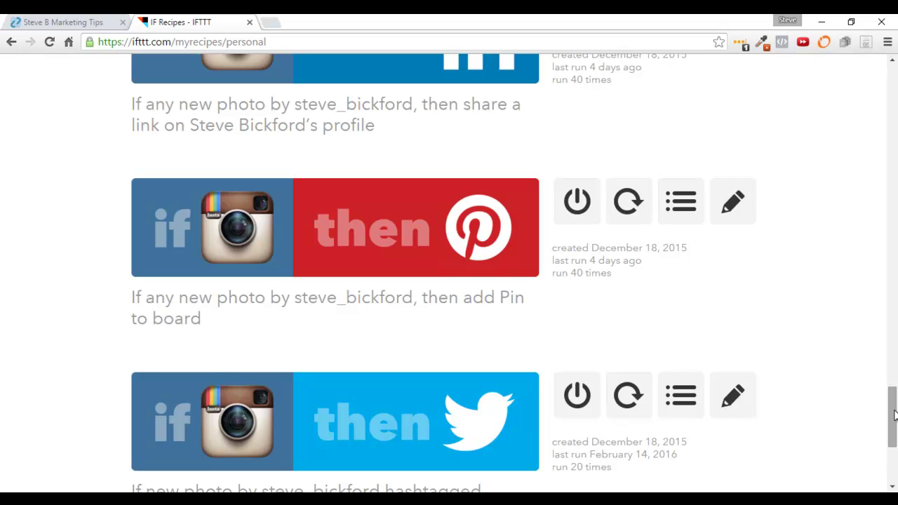
drag(895, 415, 895, 86)
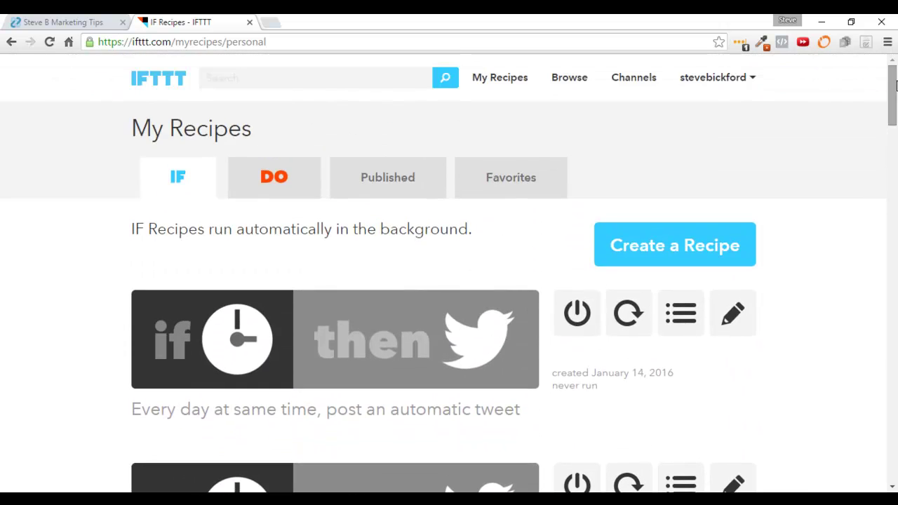